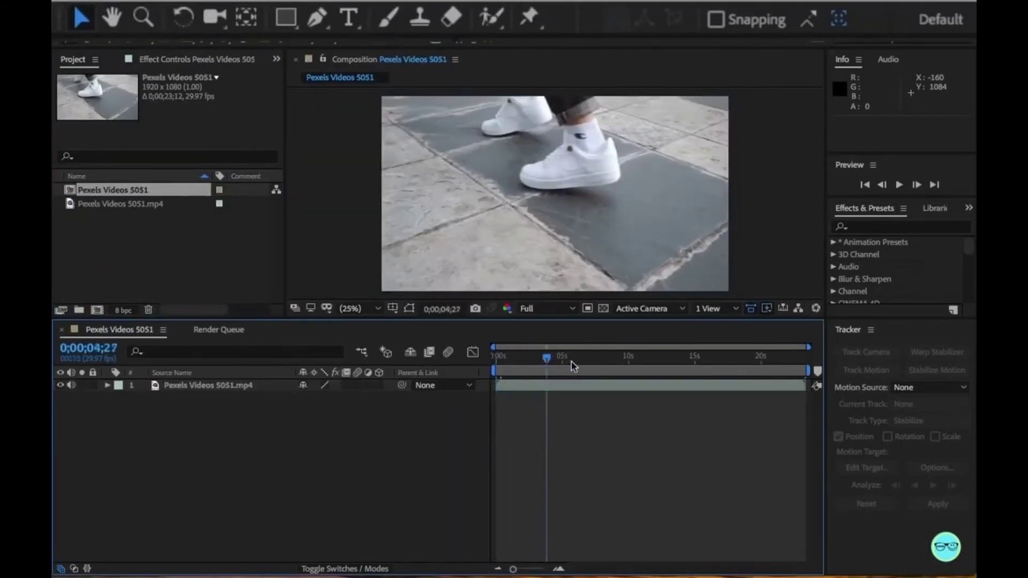
# Open the sneaker clip in the Layer panel and set the Brush to all channels with single-frame duration
pyautogui.press('Home')
pyautogui.doubleClick(202, 386)
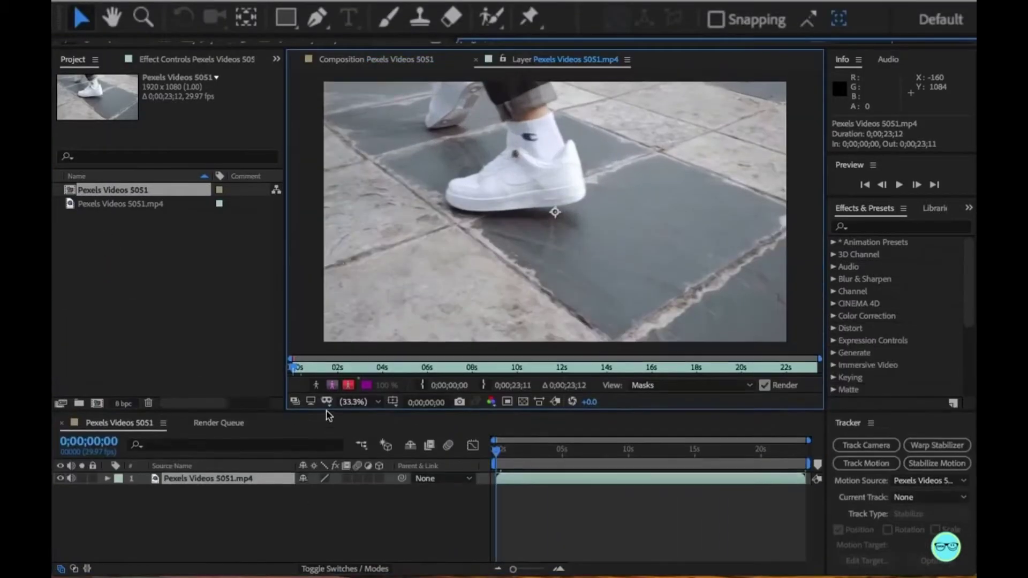
pyautogui.click(390, 18)
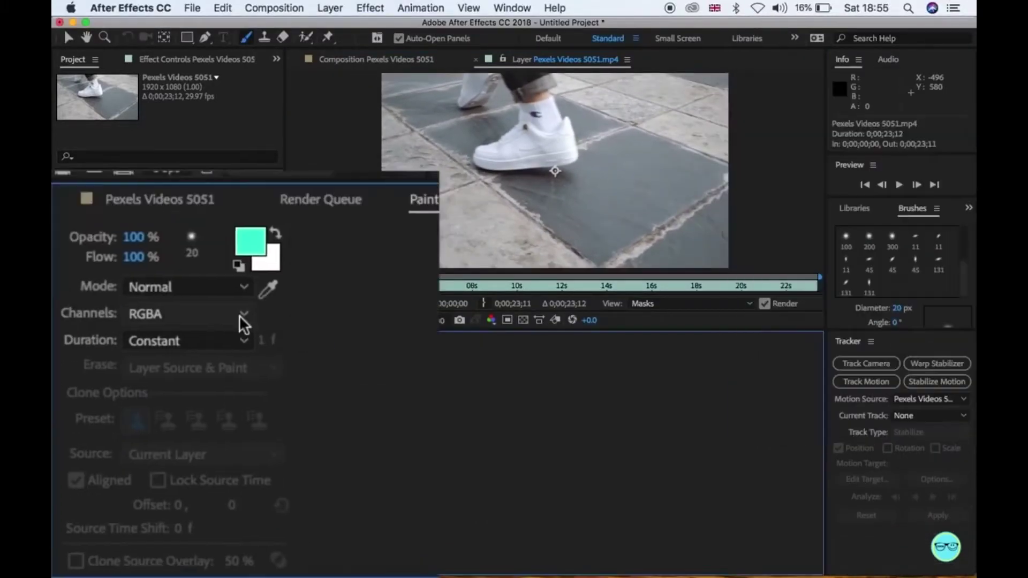
pyautogui.click(243, 315)
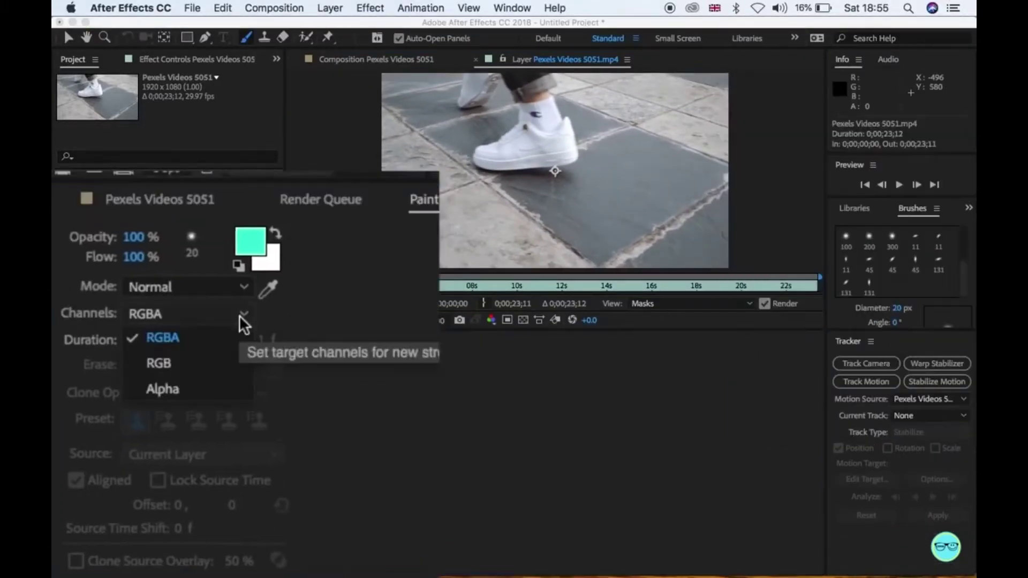
pyautogui.click(243, 336)
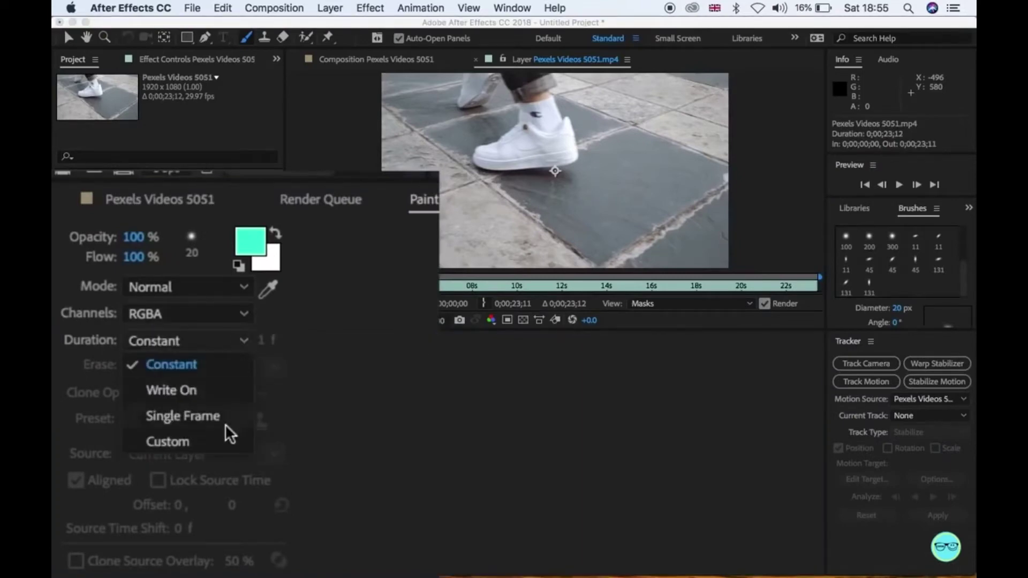
pyautogui.click(226, 426)
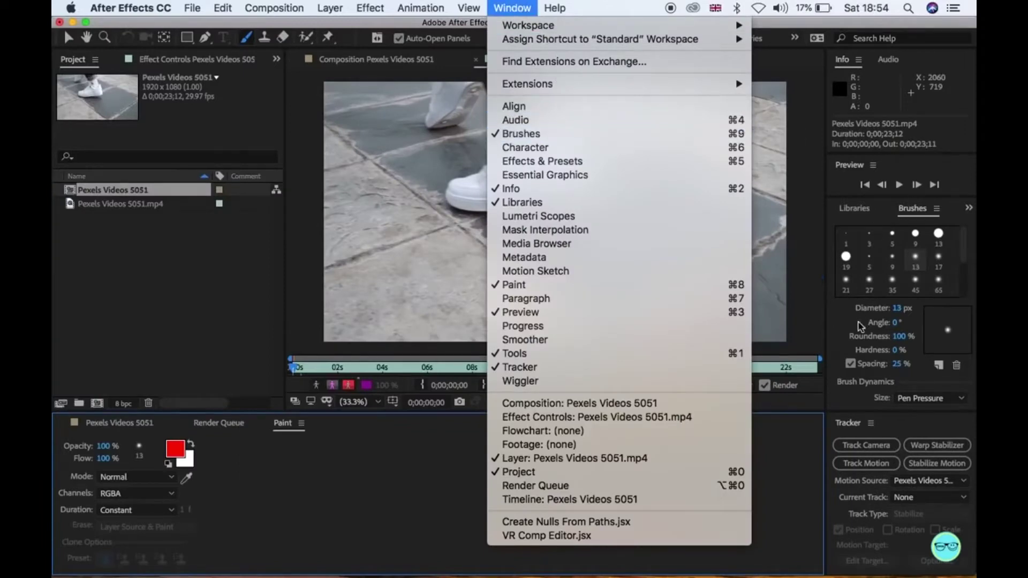
pyautogui.click(859, 325)
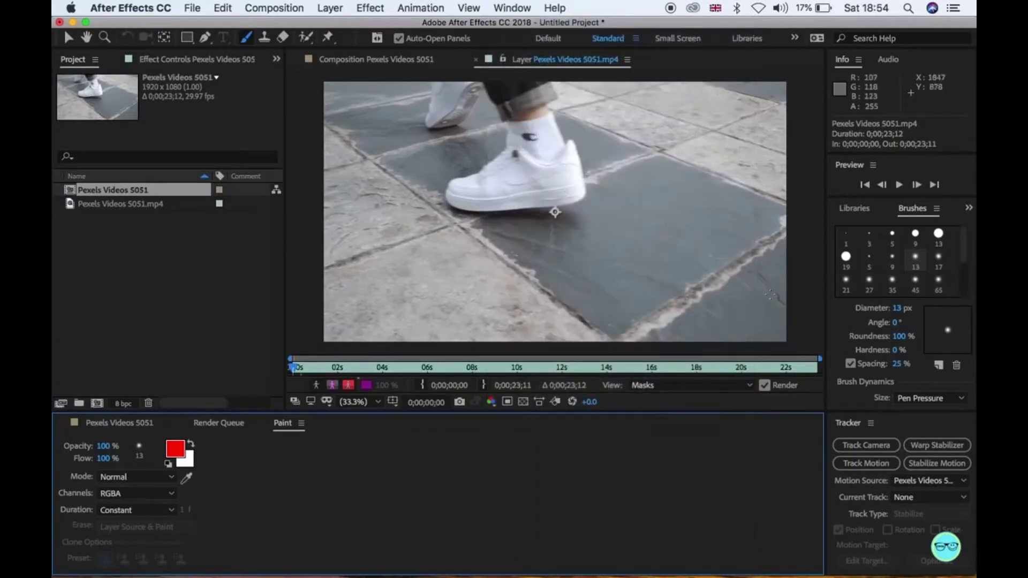
# Enlarge the brush diameter and paint green sole strokes on the first few frames
pyautogui.moveTo(902, 313); pyautogui.dragTo(918, 310)
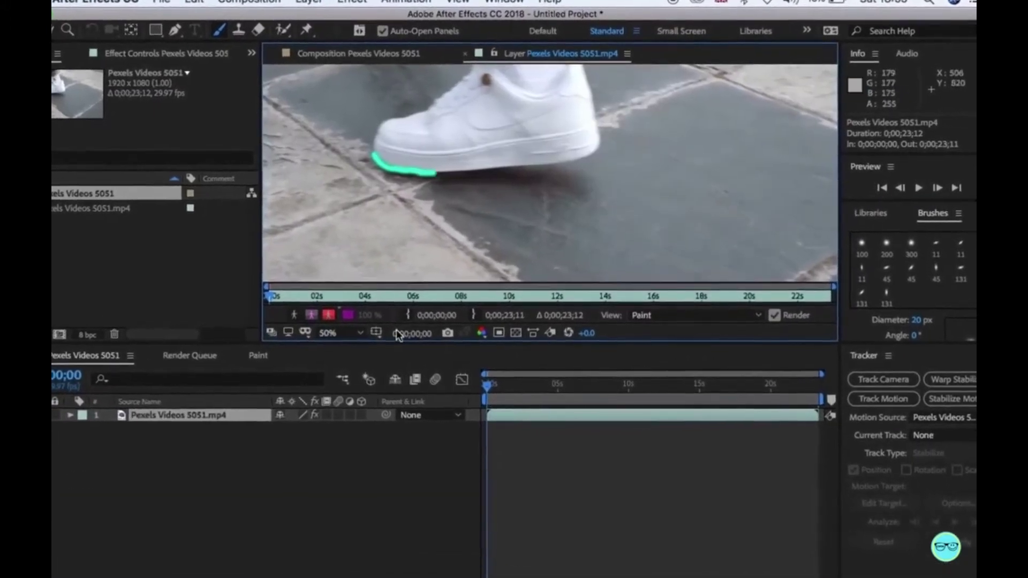
pyautogui.press('pagedown')
pyautogui.moveTo(374, 168); pyautogui.dragTo(539, 159)
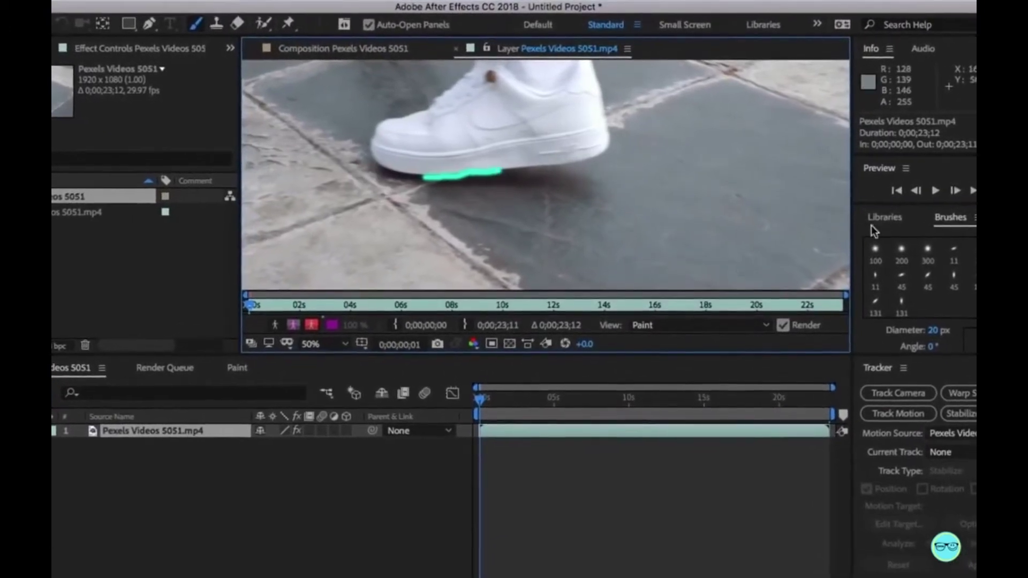
pyautogui.press('pagedown')
pyautogui.moveTo(472, 165)
pyautogui.mouseDown()
pyautogui.moveTo(633, 141)
pyautogui.moveTo(611, 125)
pyautogui.moveTo(635, 125)
pyautogui.mouseUp()
pyautogui.press('pagedown')
pyautogui.press('pagedown')
# Keep painting the sole on later frames, undoing the curved toe stroke and repainting it shorter
pyautogui.press('pagedown')
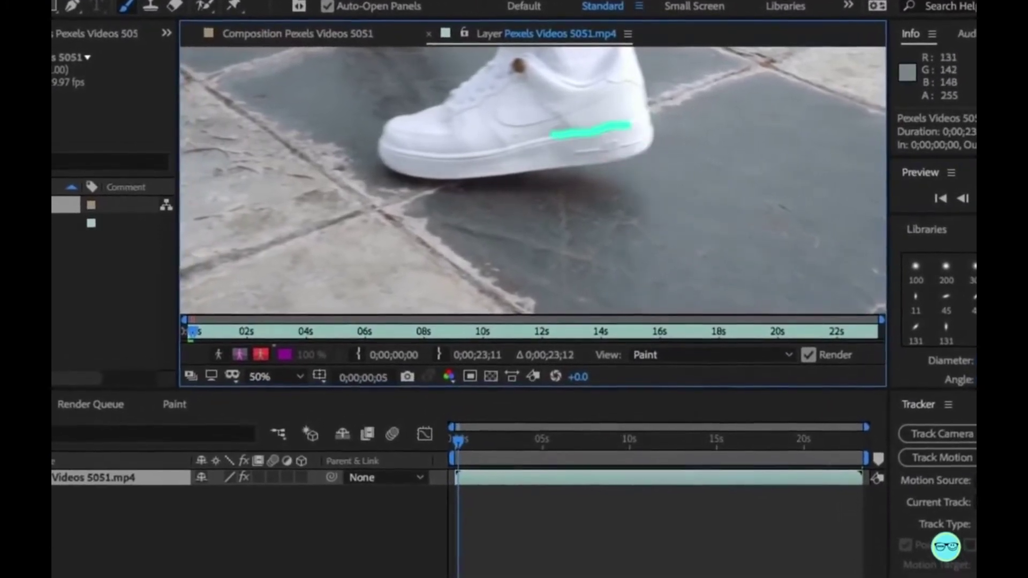
pyautogui.press('pagedown')
pyautogui.moveTo(570, 138)
pyautogui.mouseDown()
pyautogui.moveTo(473, 155)
pyautogui.moveTo(415, 135)
pyautogui.moveTo(427, 99)
pyautogui.mouseUp()
pyautogui.press('pagedown')
pyautogui.press('pagedown')
pyautogui.press('pagedown')
pyautogui.press('pagedown')
pyautogui.hotkey('ctrl', 'z')
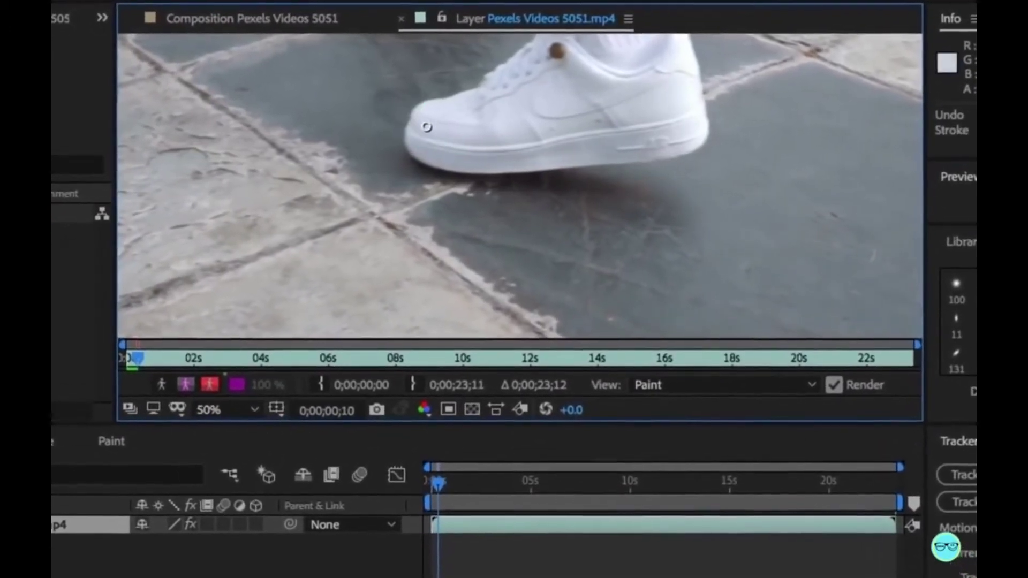
pyautogui.moveTo(437, 139)
pyautogui.mouseDown()
pyautogui.moveTo(411, 108)
pyautogui.moveTo(464, 88)
pyautogui.mouseUp()
pyautogui.press('pagedown')
pyautogui.press('pagedown')
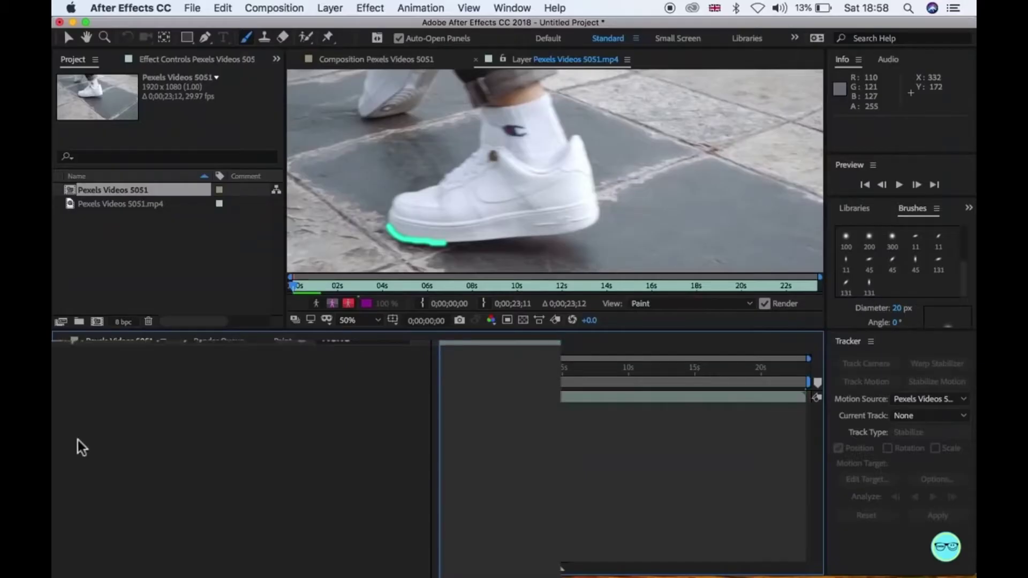
pyautogui.rightClick(78, 440)
pyautogui.moveTo(201, 365)
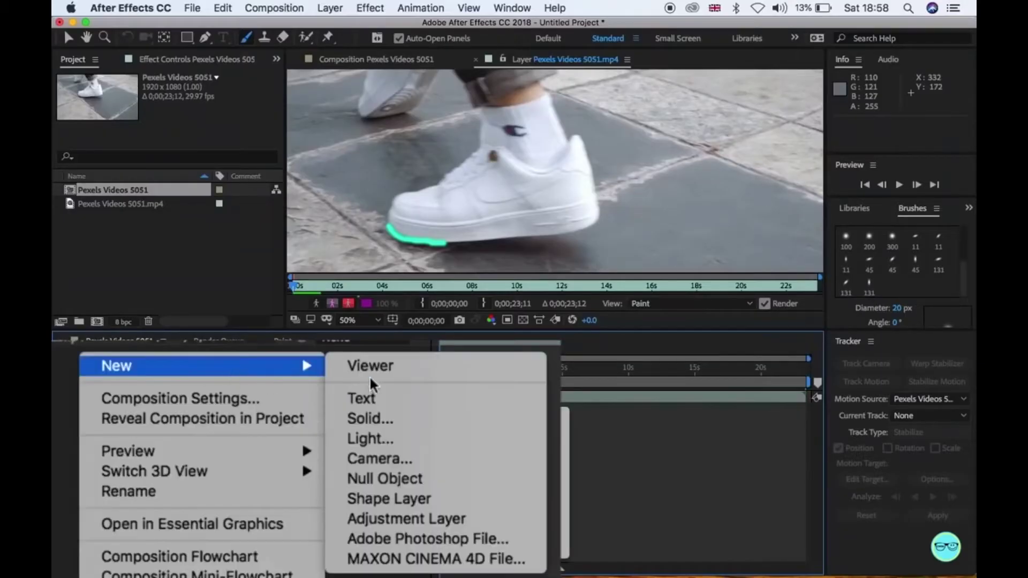
# Create a black solid and select all brush strokes in the footage's Paint effect
pyautogui.click(418, 431)
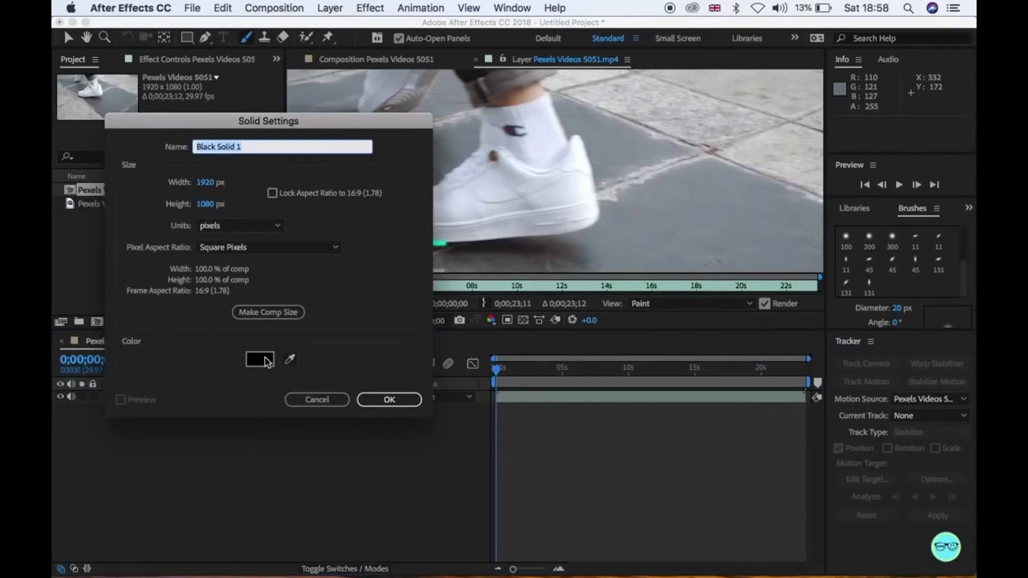
pyautogui.click(390, 399)
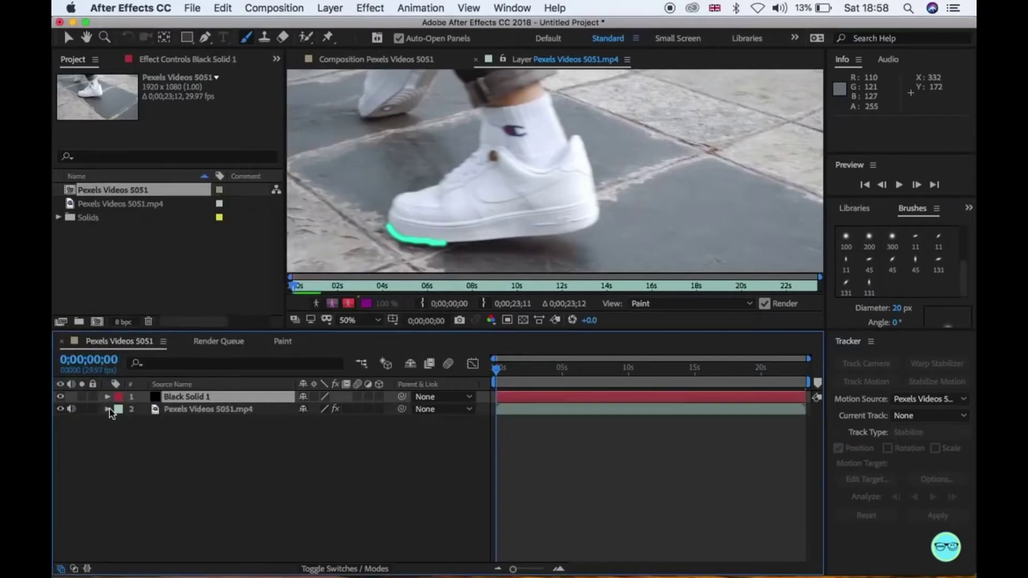
pyautogui.click(121, 423)
pyautogui.scroll(-5, 201, 427)
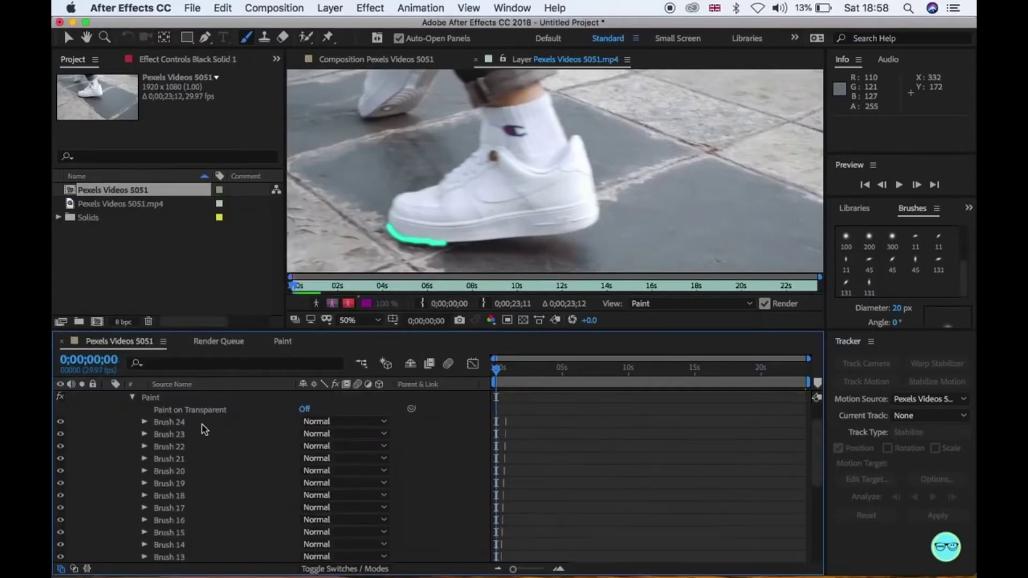
pyautogui.keyDown('shift'); pyautogui.click(179, 522); pyautogui.keyUp('shift')
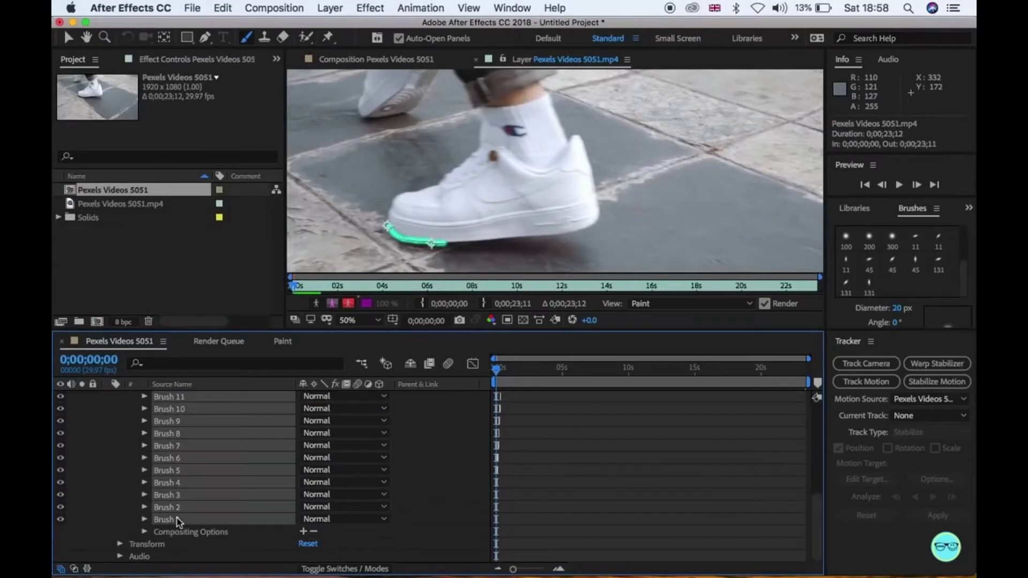
pyautogui.scroll(5, 179, 522)
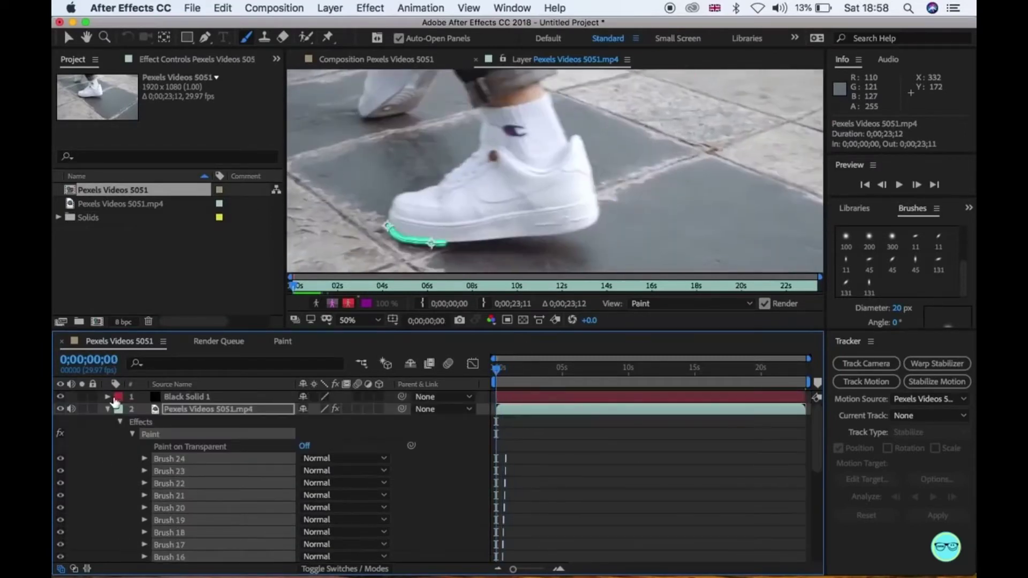
# Put the copied strokes on Black Solid 1, collapse both layers, and preview the clip
pyautogui.click(216, 398)
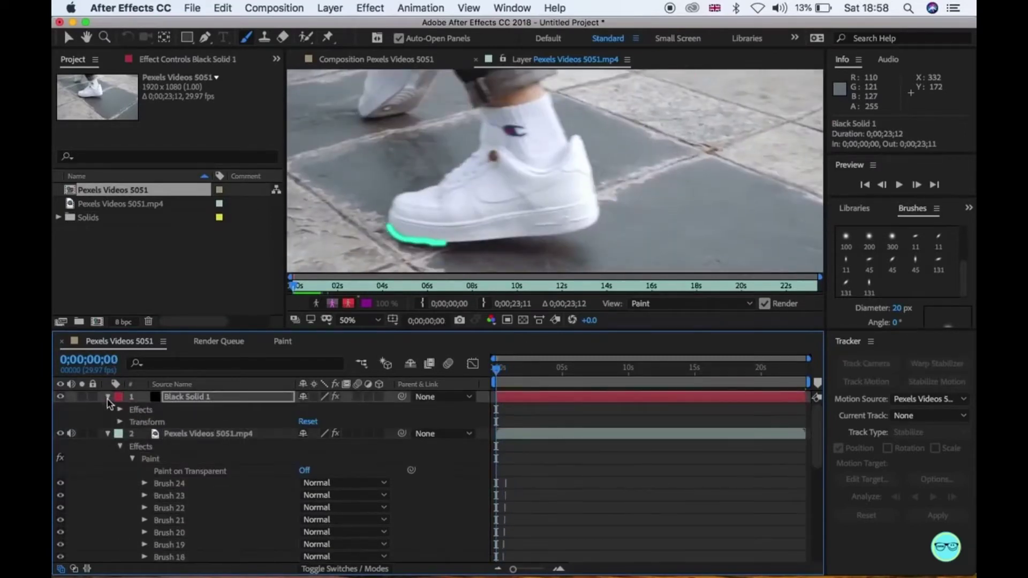
pyautogui.click(136, 423)
pyautogui.scroll(1, 111, 400)
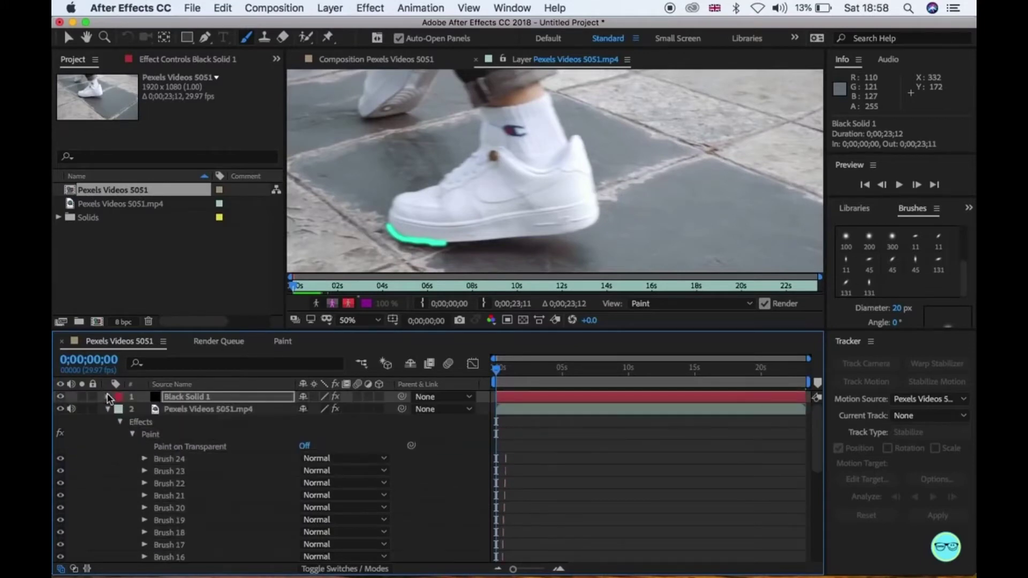
pyautogui.click(187, 410)
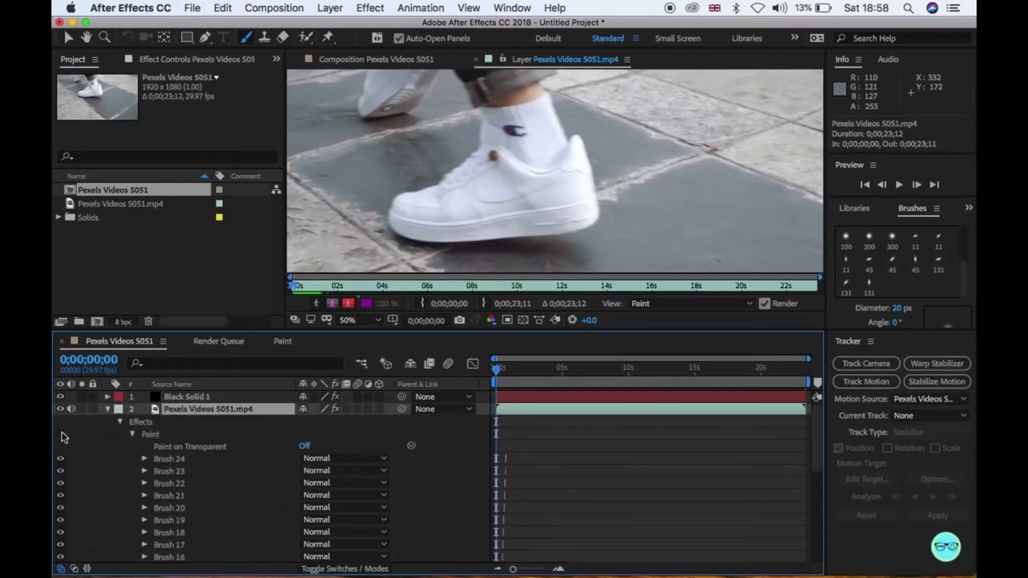
pyautogui.click(133, 434)
pyautogui.press('space')
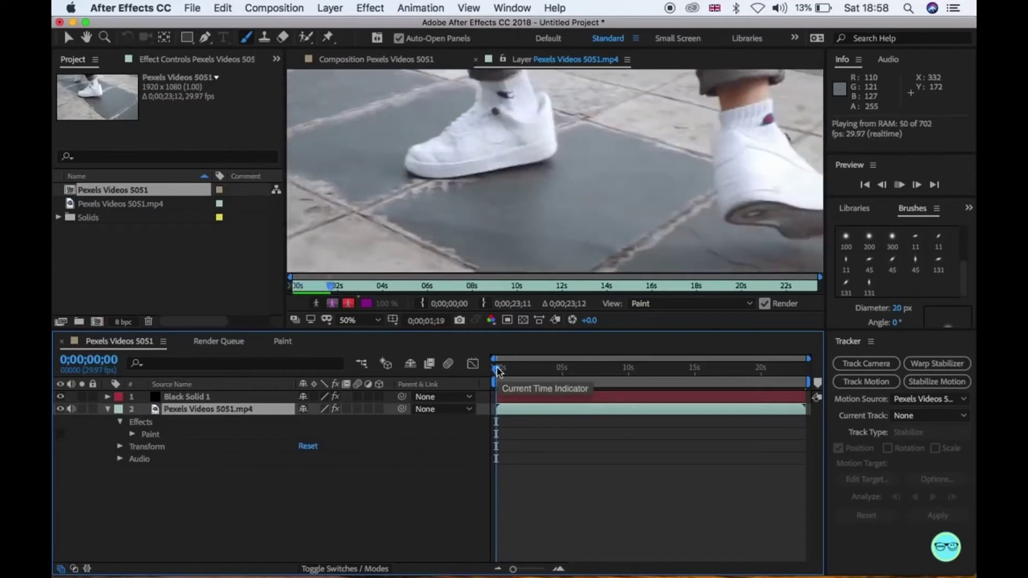
pyautogui.press('space')
# Close the Layer view and set Black Solid 1 to Screen blending mode
pyautogui.click(478, 60)
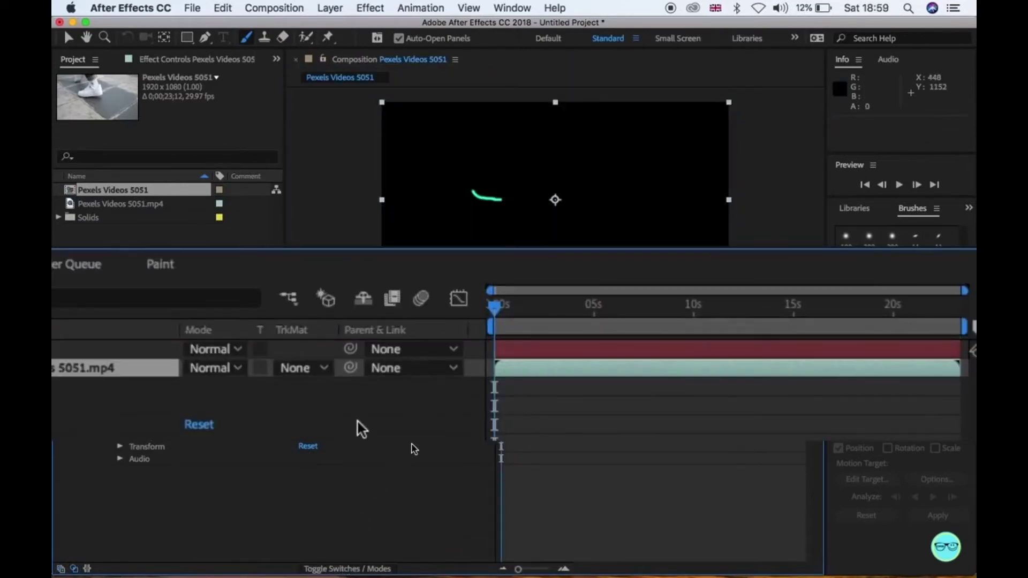
pyautogui.click(226, 347)
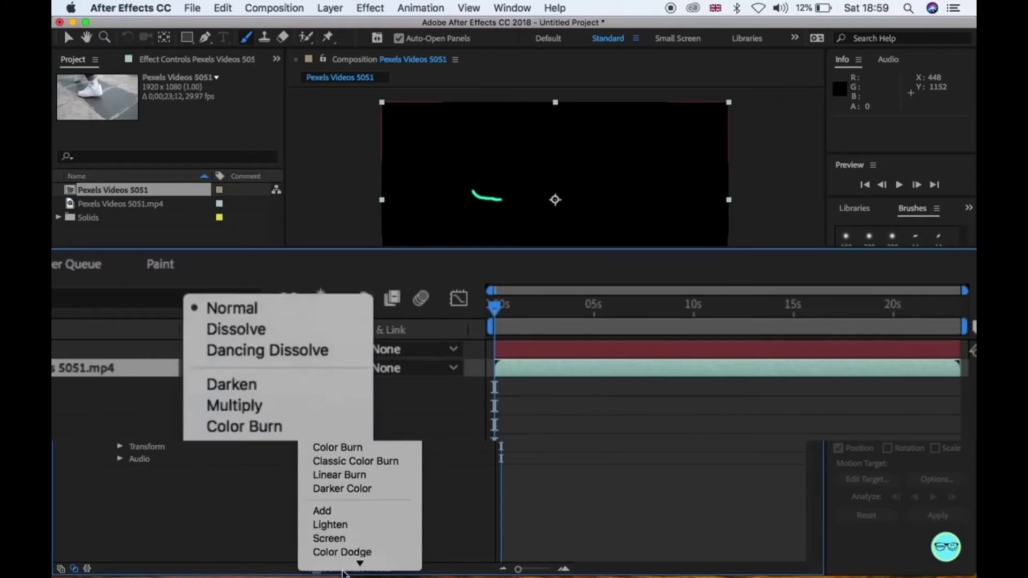
pyautogui.click(331, 395)
# Apply Glow to Black Solid 1, duplicate it as Glow 2, and collapse both effects
pyautogui.click(967, 165)
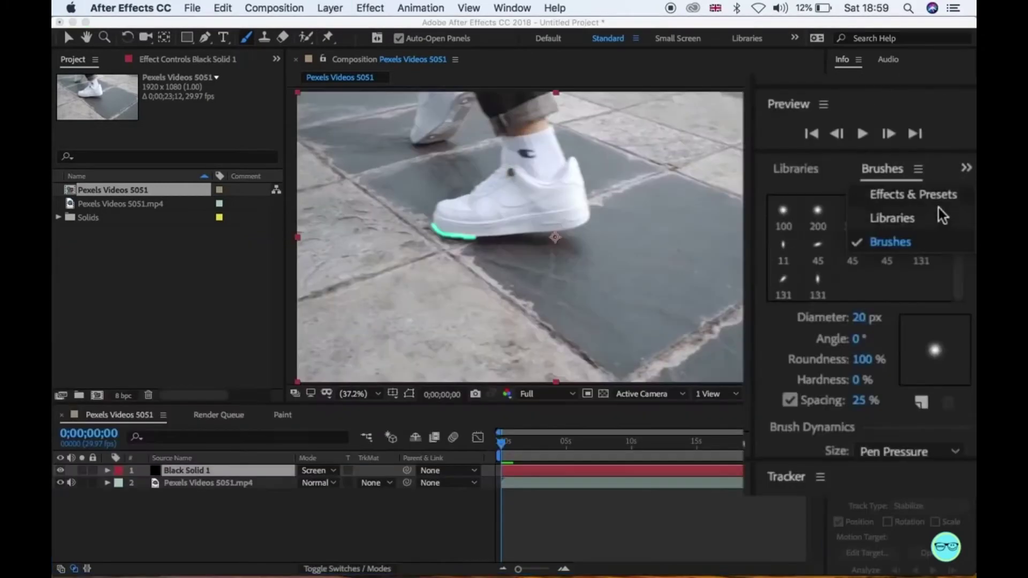
pyautogui.click(941, 198)
pyautogui.write('glow')
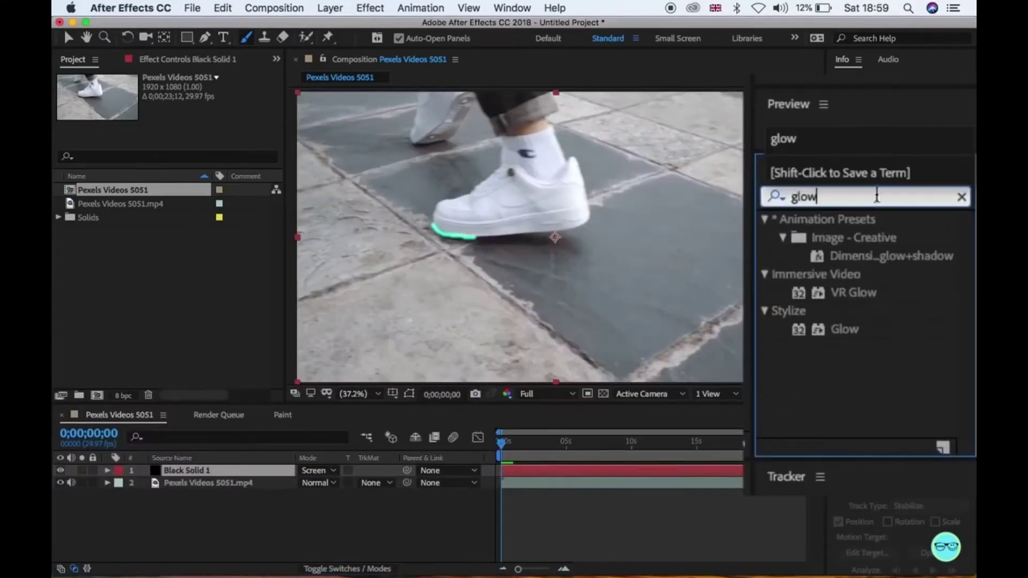
pyautogui.moveTo(848, 328); pyautogui.dragTo(734, 475)
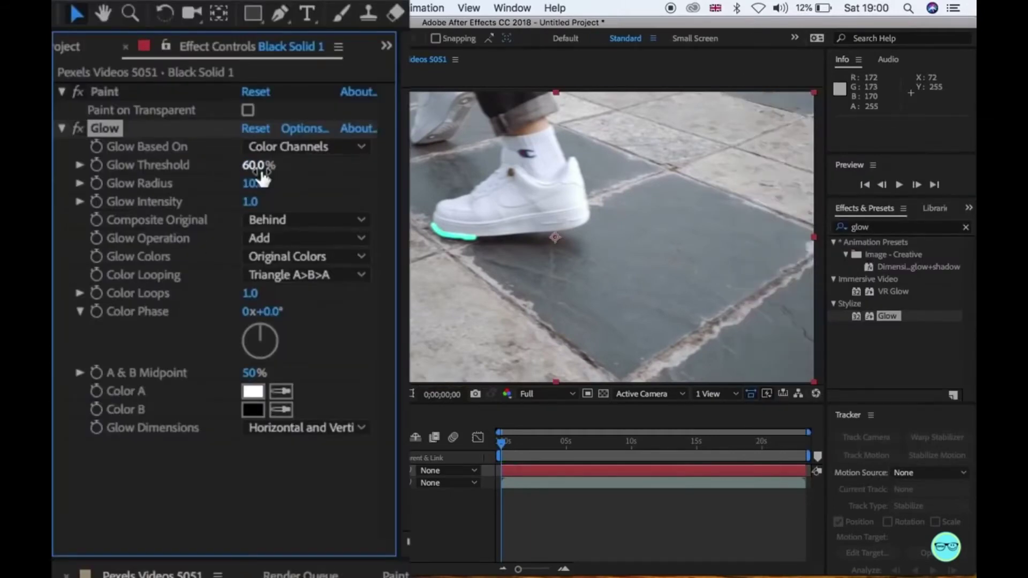
pyautogui.write('20')
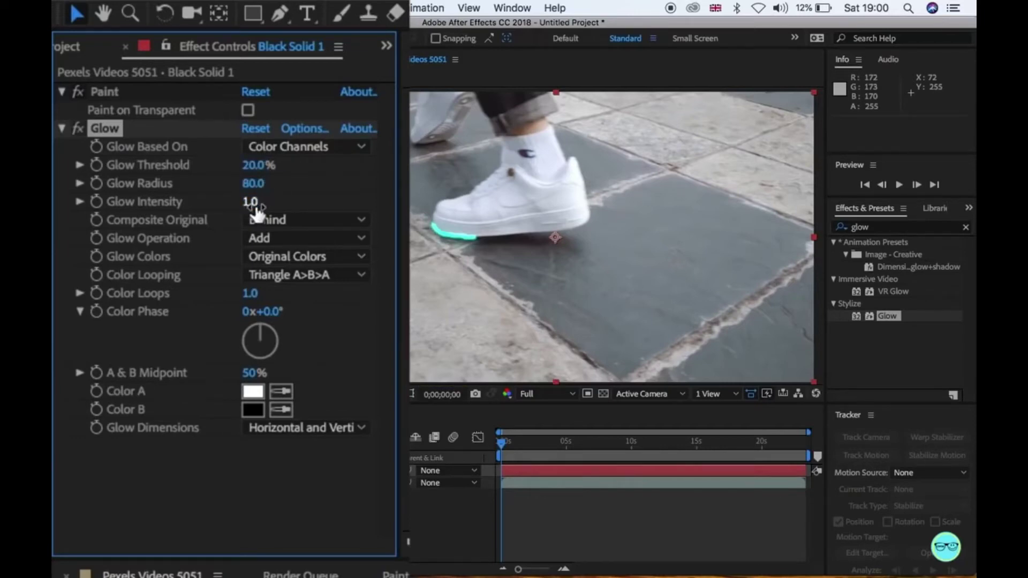
pyautogui.press('super+d')
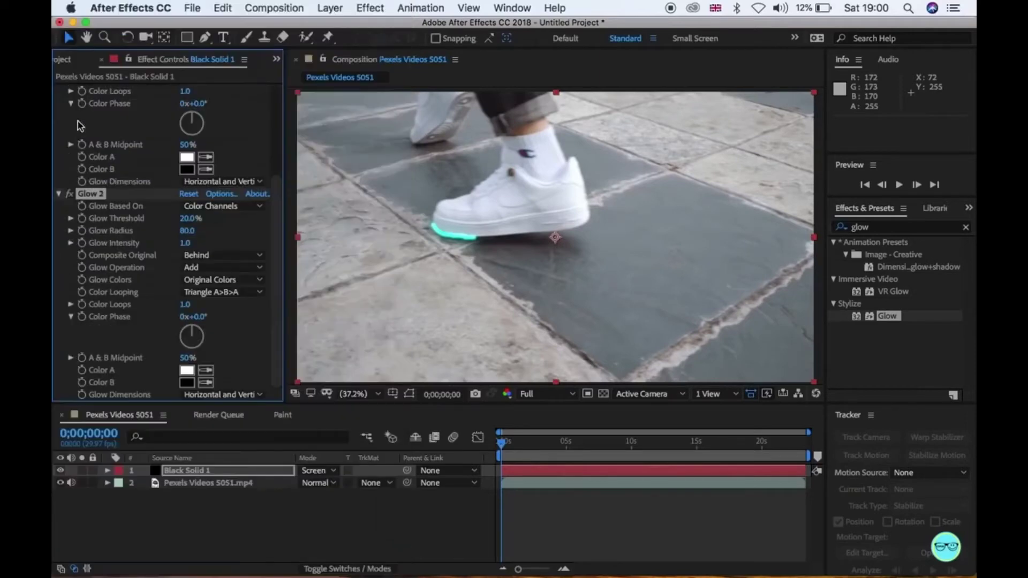
pyautogui.click(59, 194)
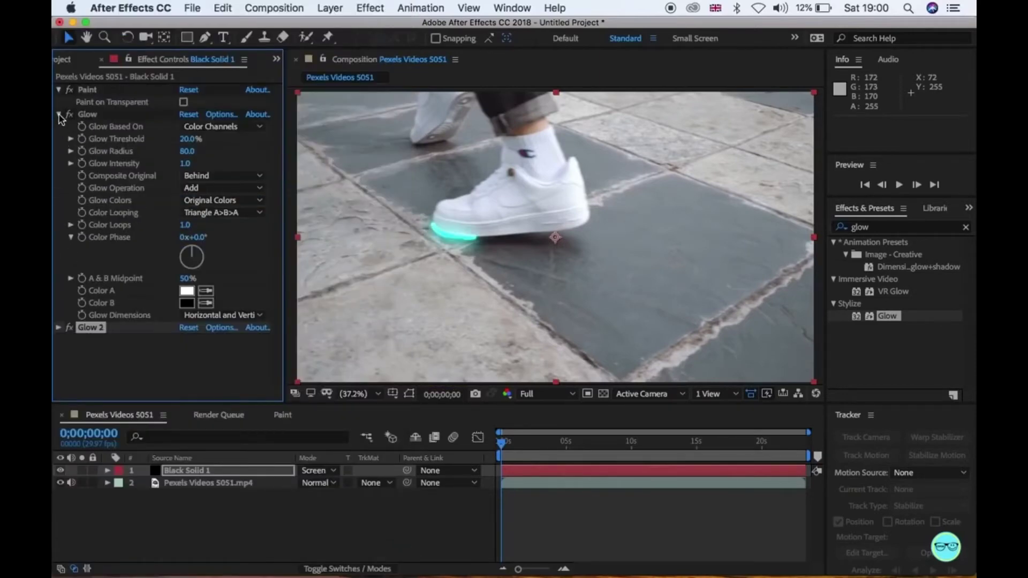
pyautogui.click(59, 114)
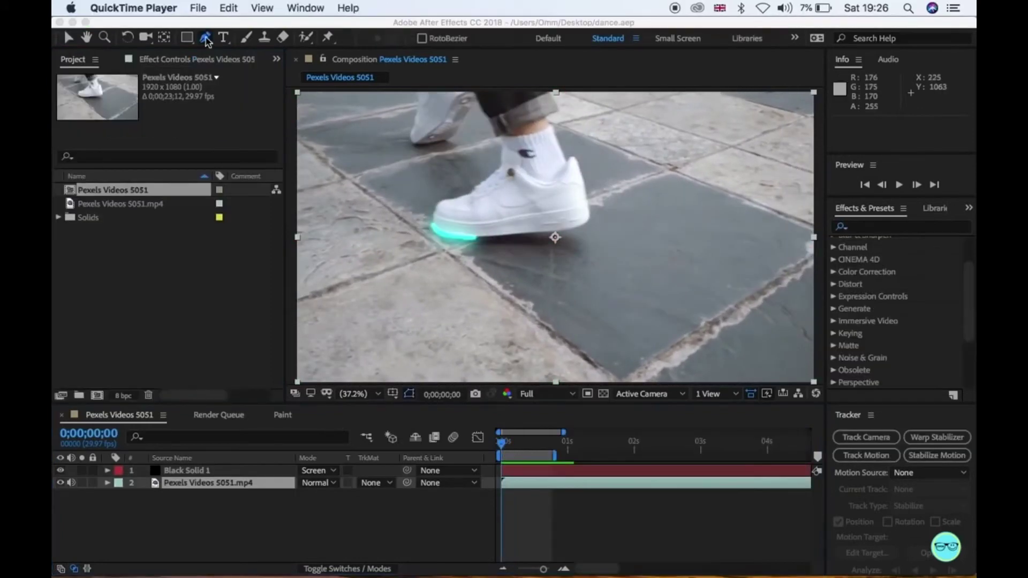
# Draw a three-point mask along the tile edge and reveal the layer's mask properties
pyautogui.press(',')
pyautogui.click(312, 132)
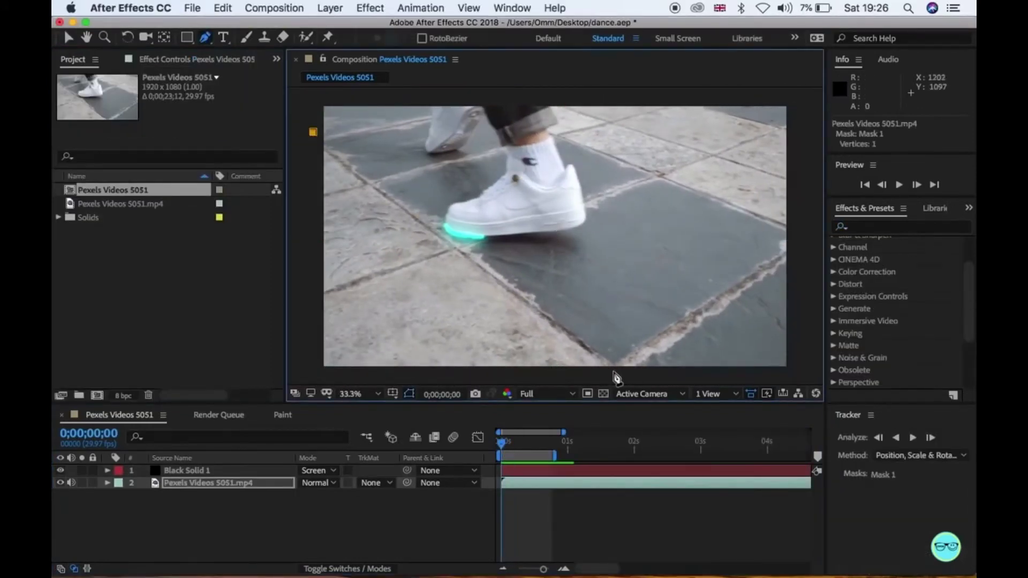
pyautogui.click(108, 483)
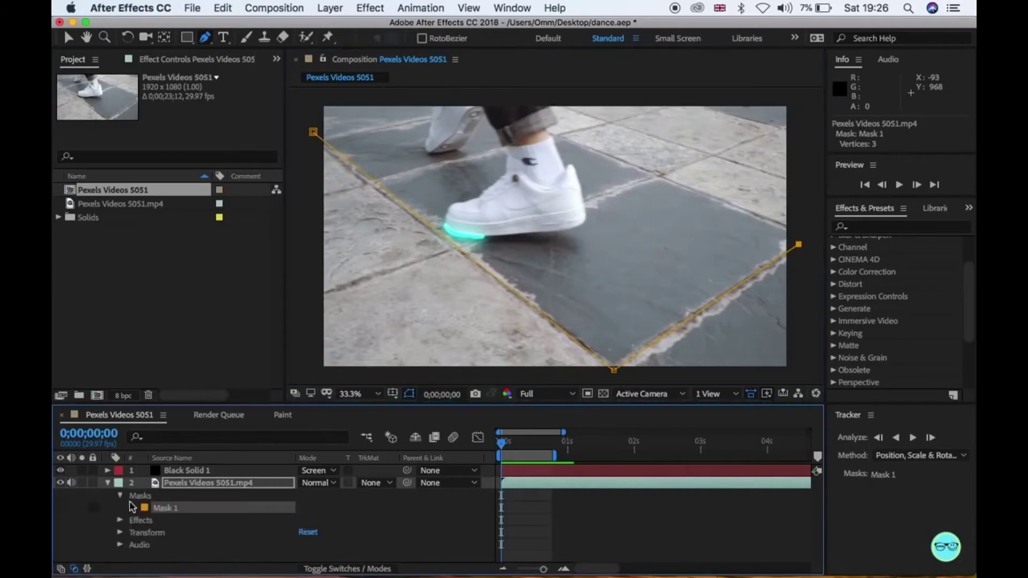
# Realign the mask's bottom point with the tile corner at frames 10 and 23
pyautogui.moveTo(502, 444); pyautogui.dragTo(522, 444)
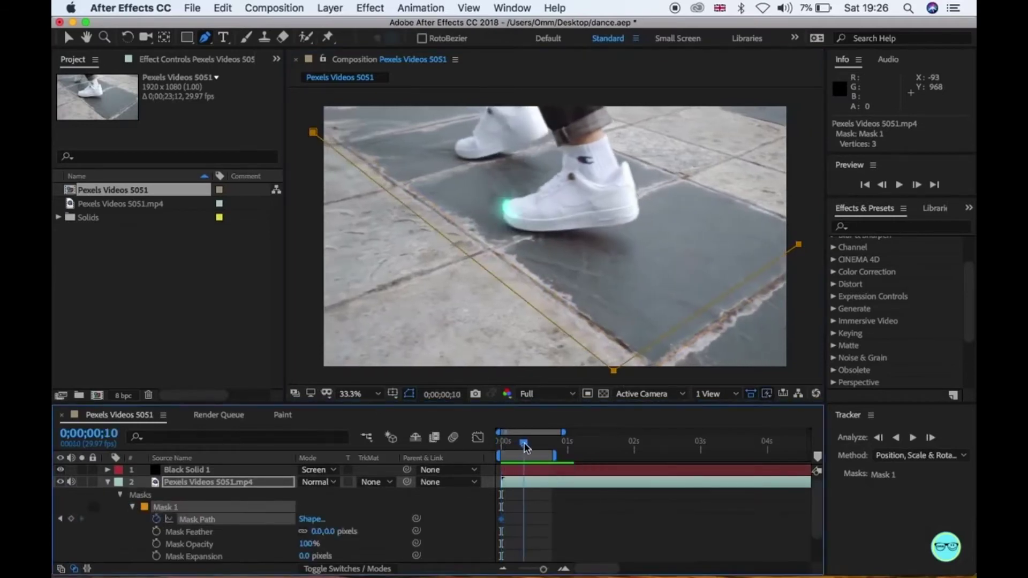
pyautogui.moveTo(615, 371); pyautogui.dragTo(654, 372)
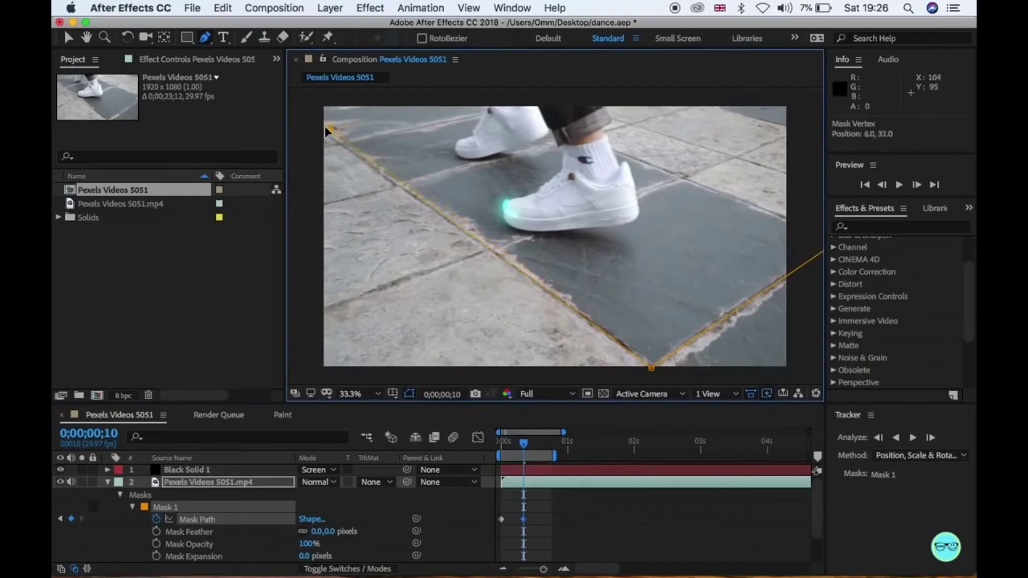
pyautogui.click(552, 444)
pyautogui.moveTo(651, 368); pyautogui.dragTo(652, 351)
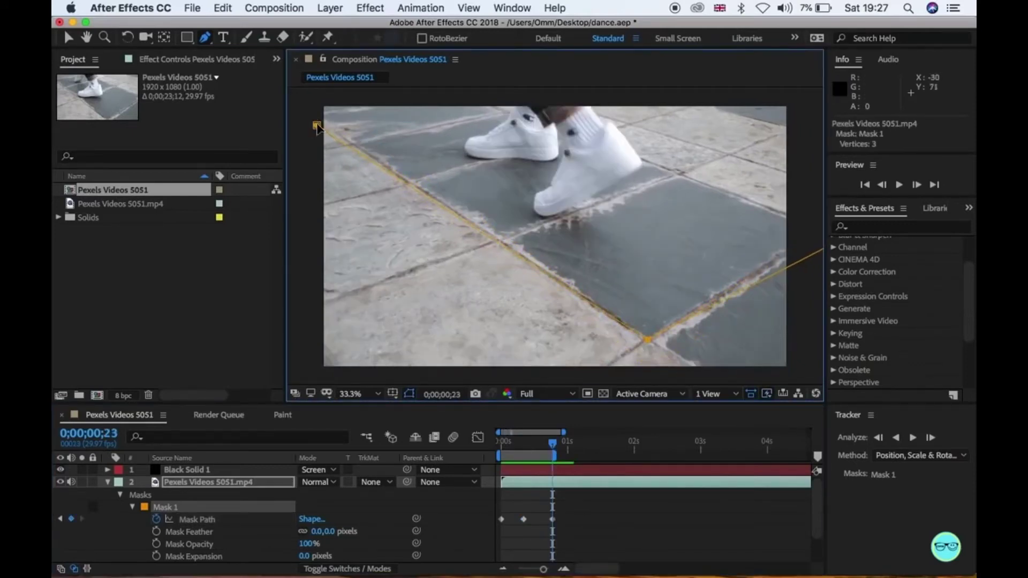
pyautogui.rightClick(224, 530)
pyautogui.moveTo(250, 416)
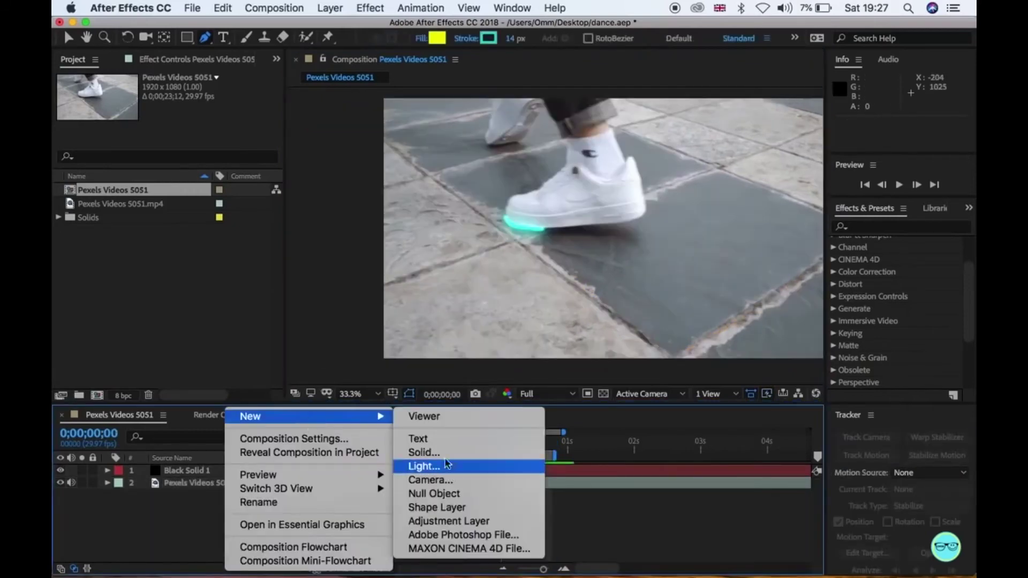
# Create Black Solid 3, move the tile-edge mask onto it, and set it to Screen
pyautogui.click(450, 448)
pyautogui.click(389, 399)
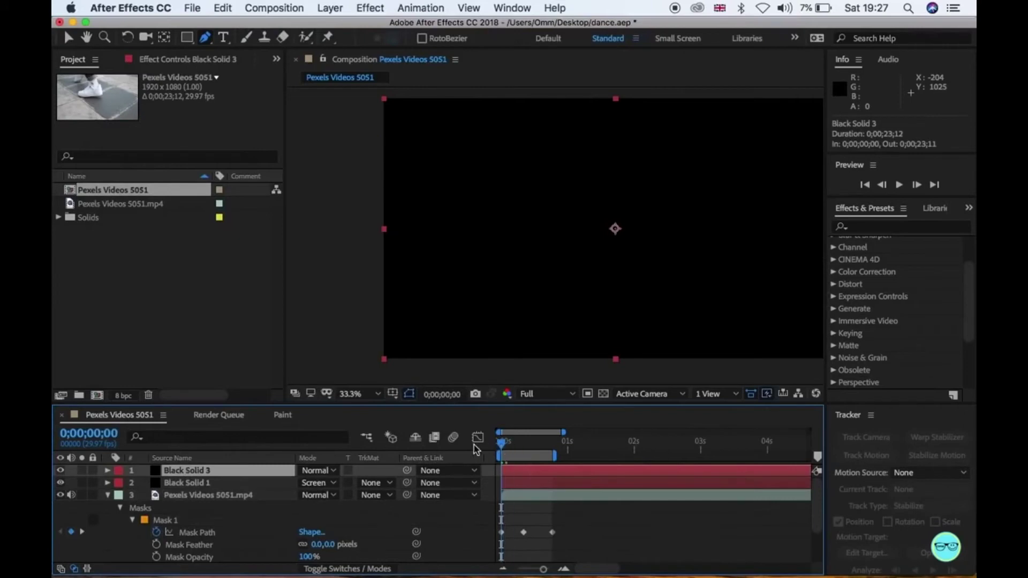
pyautogui.click(129, 494)
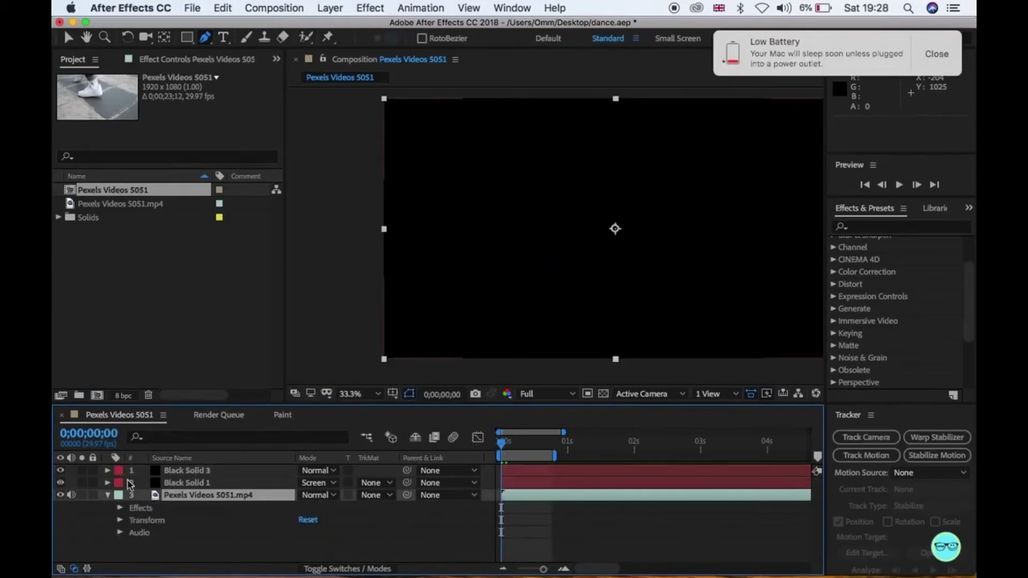
pyautogui.click(217, 473)
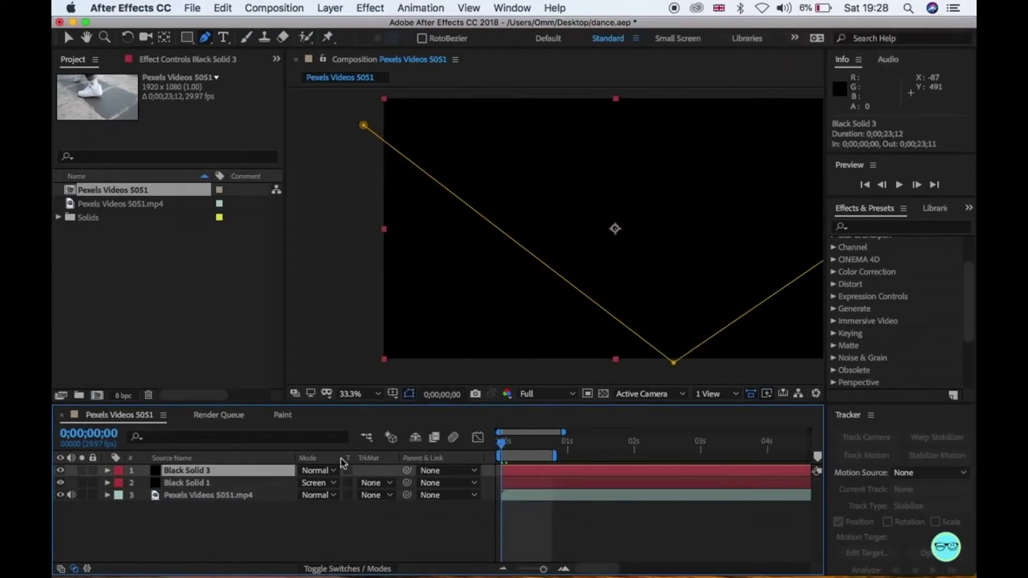
pyautogui.click(330, 470)
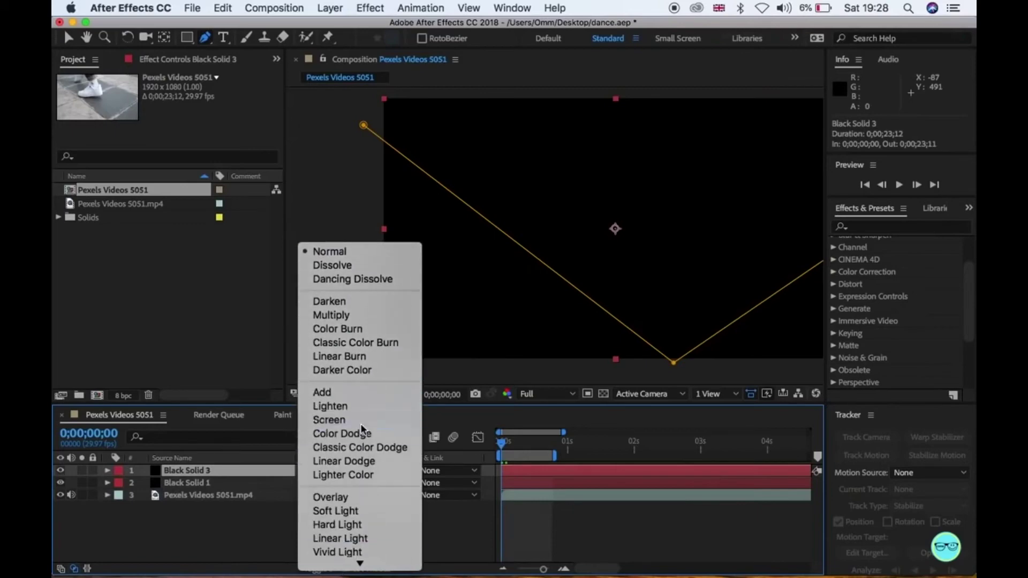
pyautogui.click(330, 420)
pyautogui.press('super+5')
pyautogui.write('st')
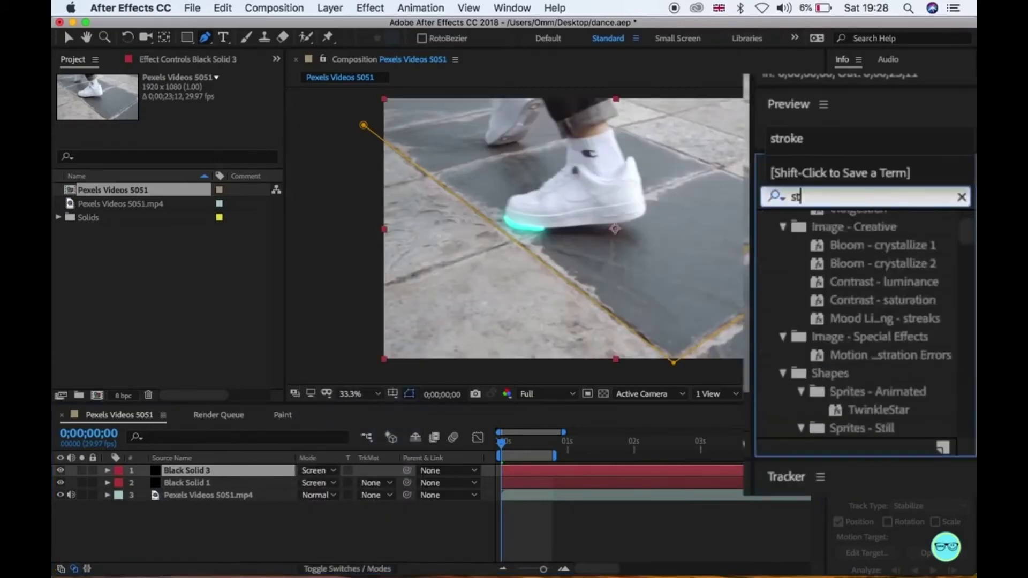
pyautogui.write('roke')
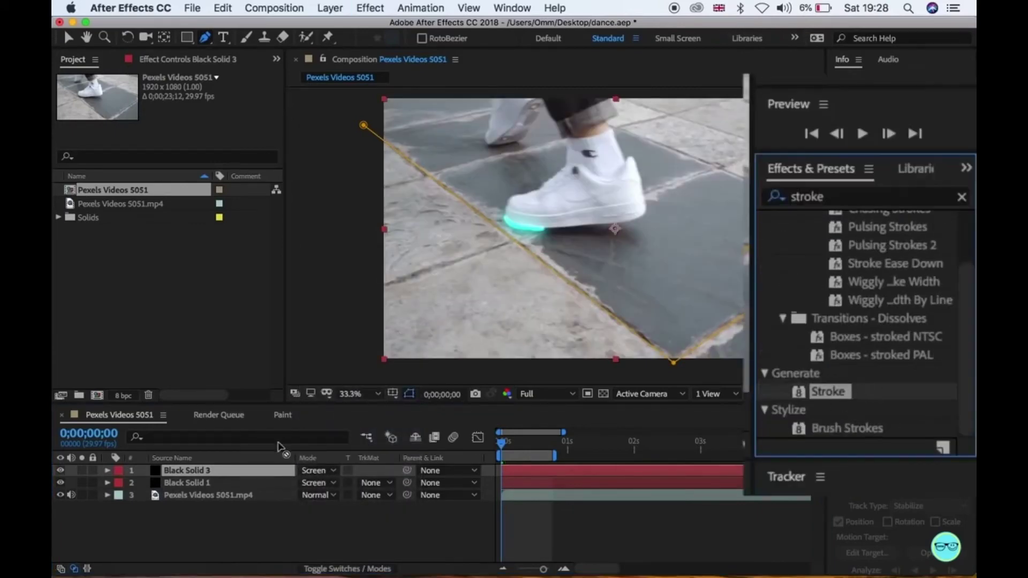
# Apply a yellow Stroke at brush size 15.1 to Black Solid 3, animating End from 0% to 100% by frame 23
pyautogui.moveTo(280, 447); pyautogui.dragTo(265, 472)
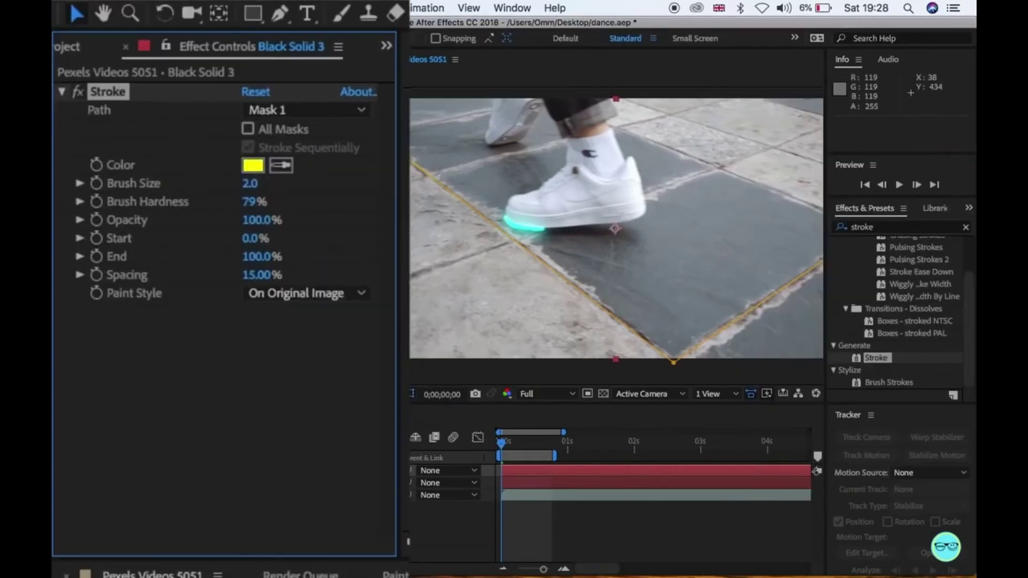
pyautogui.moveTo(250, 183); pyautogui.dragTo(391, 186)
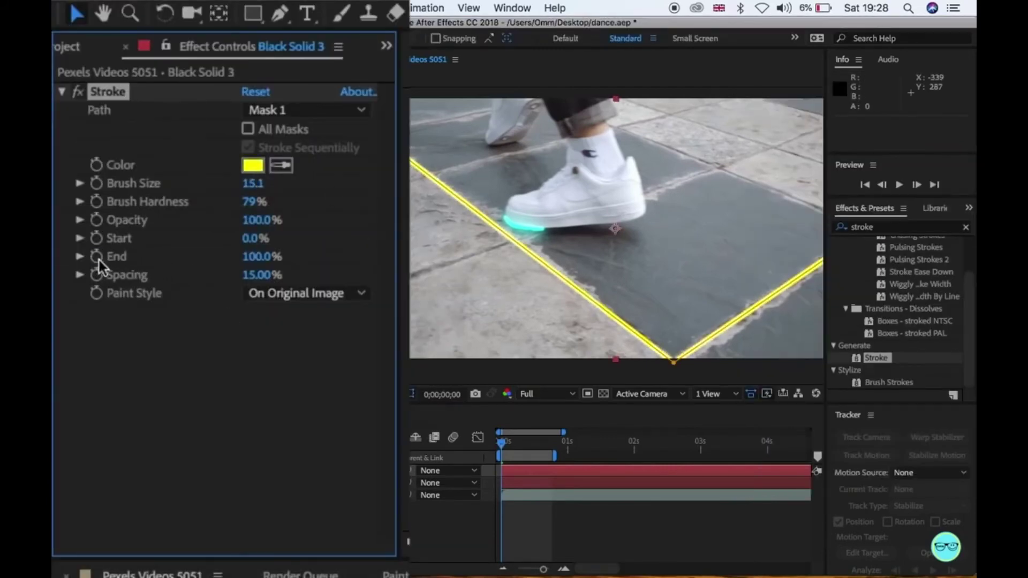
pyautogui.moveTo(217, 254); pyautogui.dragTo(73, 257)
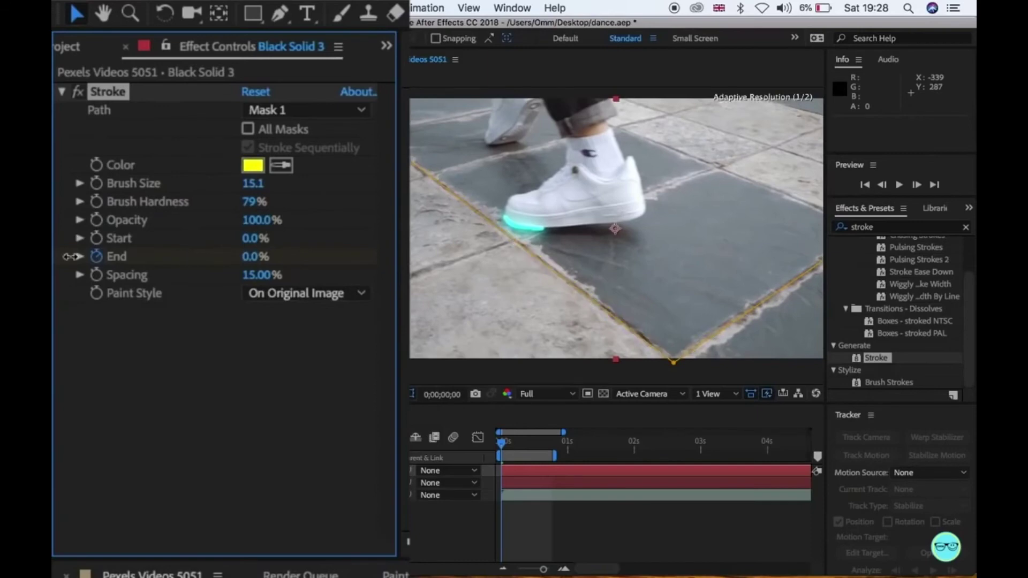
pyautogui.click(553, 443)
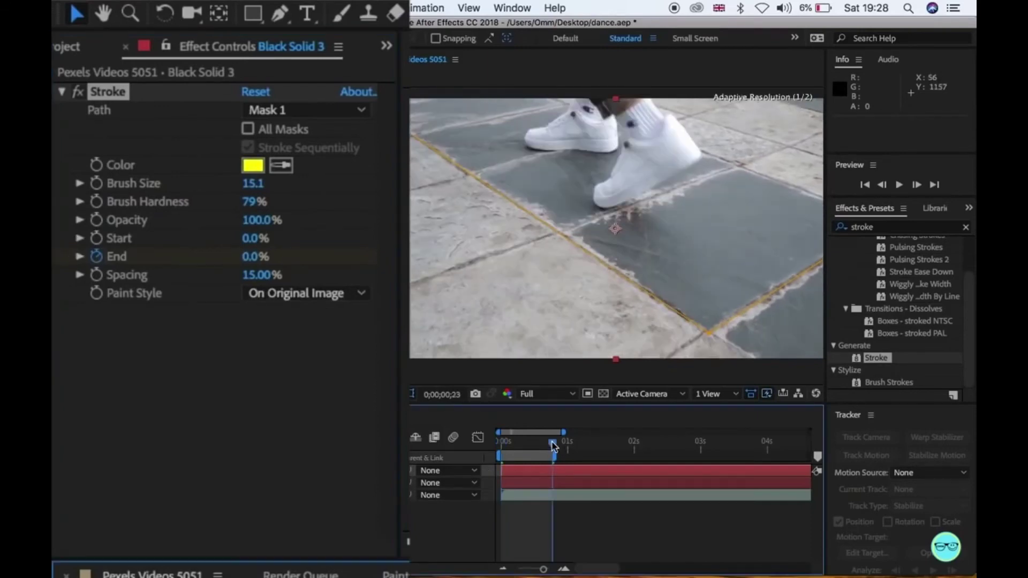
pyautogui.moveTo(254, 265); pyautogui.dragTo(366, 260)
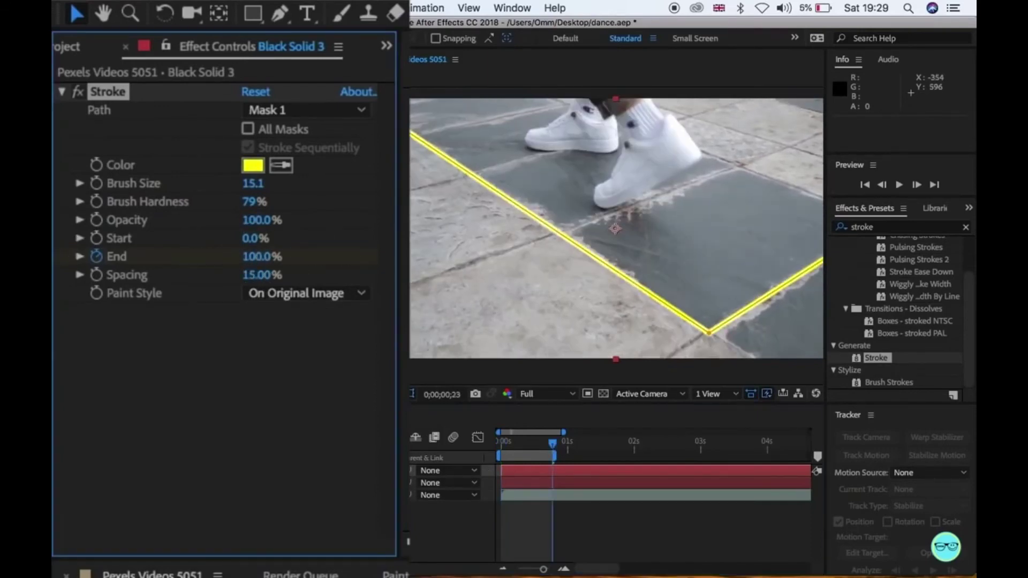
pyautogui.press('space')
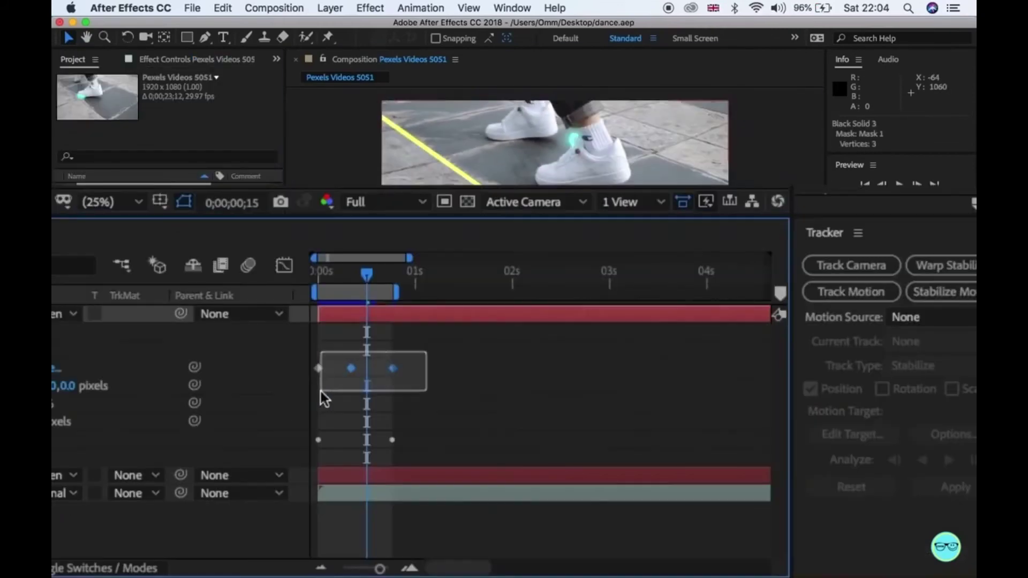
# Apply Easy Ease to the selected mask path keyframes
pyautogui.moveTo(425, 349); pyautogui.dragTo(321, 394)
pyautogui.rightClick(393, 371)
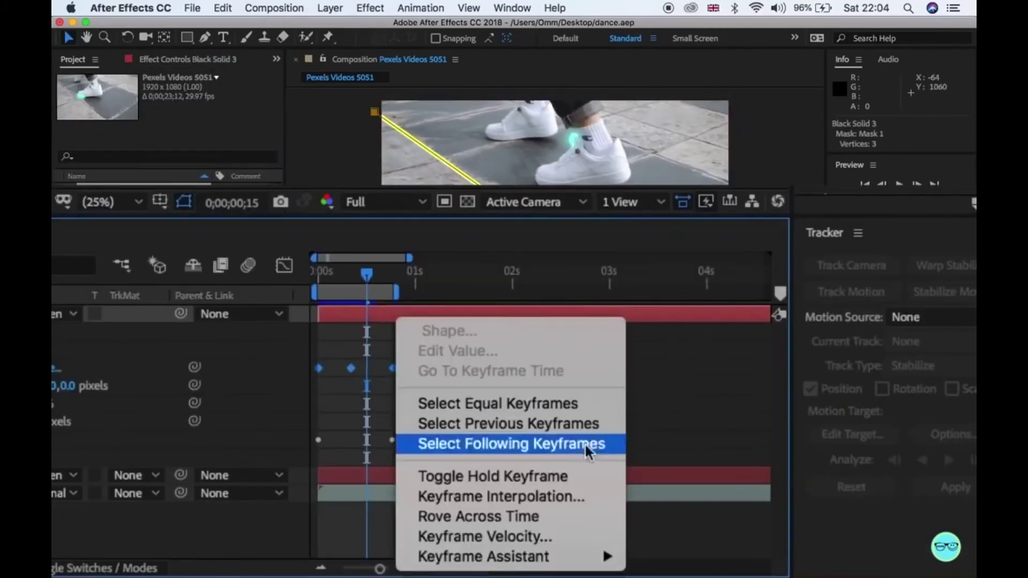
pyautogui.click(731, 441)
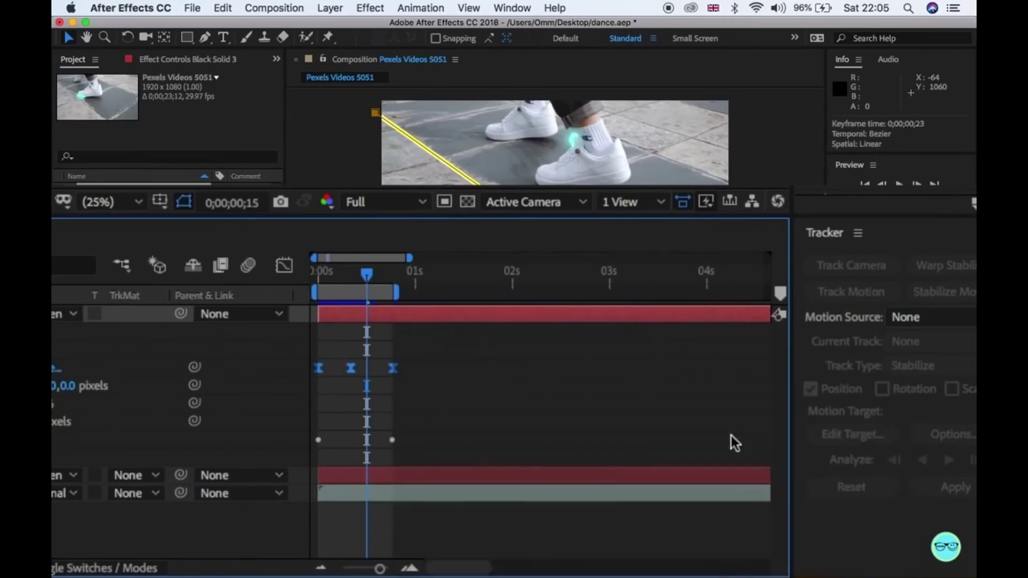
# Sharpen both speed curves into peaks in the Graph Editor, then preview the animation
pyautogui.click(285, 266)
pyautogui.moveTo(380, 567); pyautogui.dragTo(384, 568)
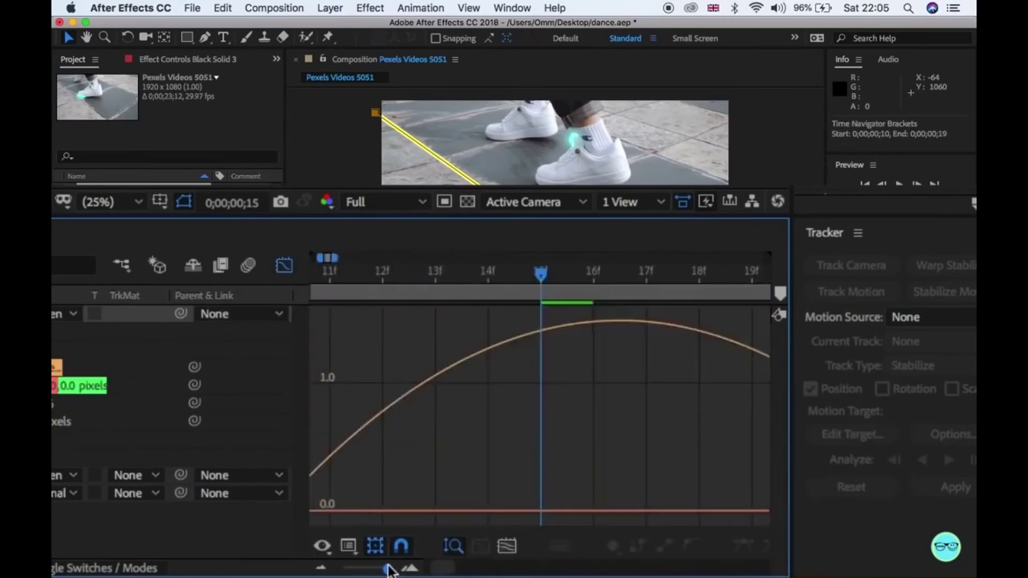
pyautogui.moveTo(386, 511); pyautogui.dragTo(365, 509)
pyautogui.moveTo(480, 511); pyautogui.dragTo(428, 509)
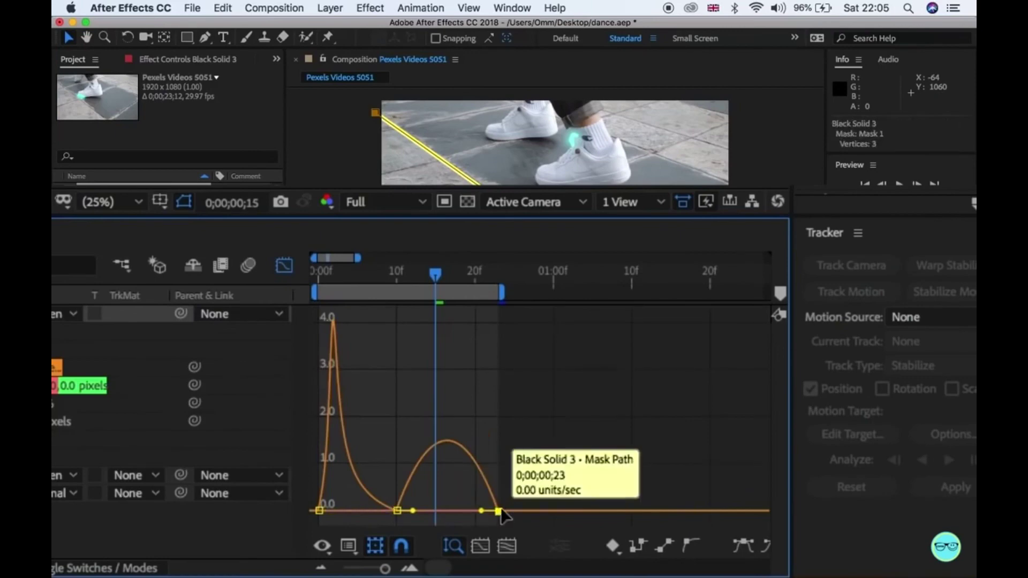
pyautogui.click(284, 266)
pyautogui.press('space')
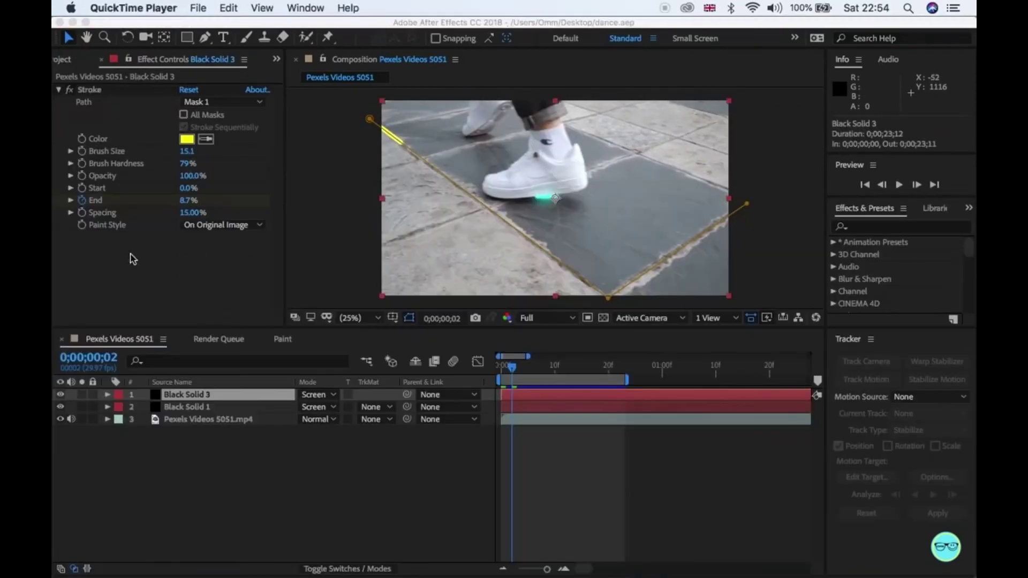
# Collapse the Stroke settings, paste the copied Glow onto Black Solid 3, and duplicate it as Glow 2
pyautogui.click(132, 260)
pyautogui.click(58, 90)
pyautogui.press('super+v')
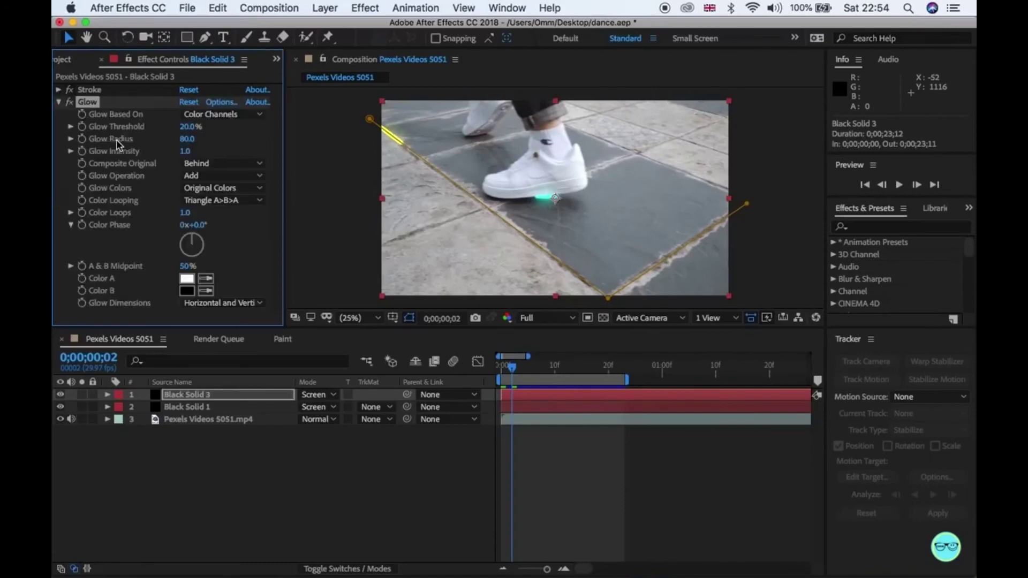
pyautogui.click(59, 102)
pyautogui.press('super+d')
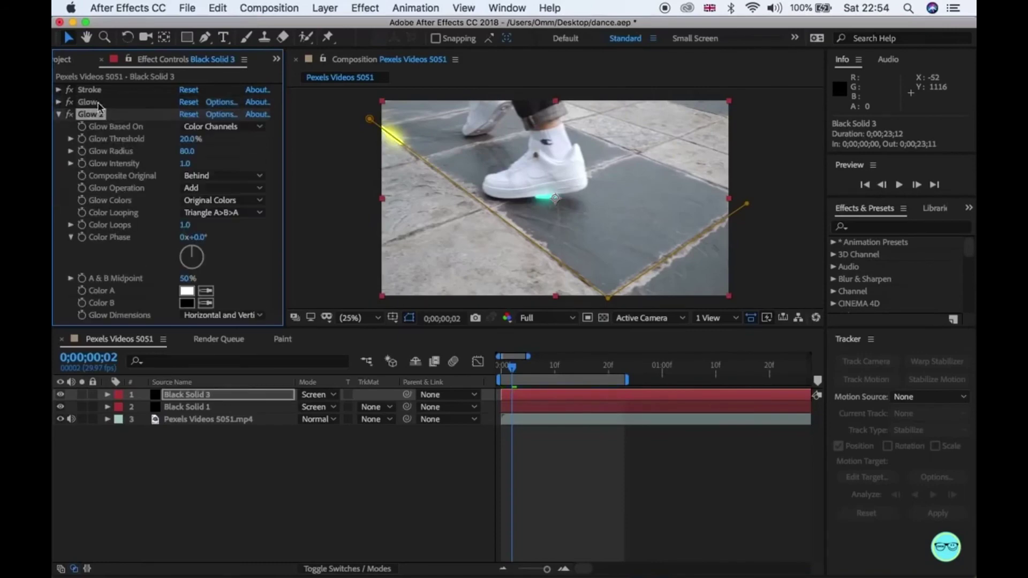